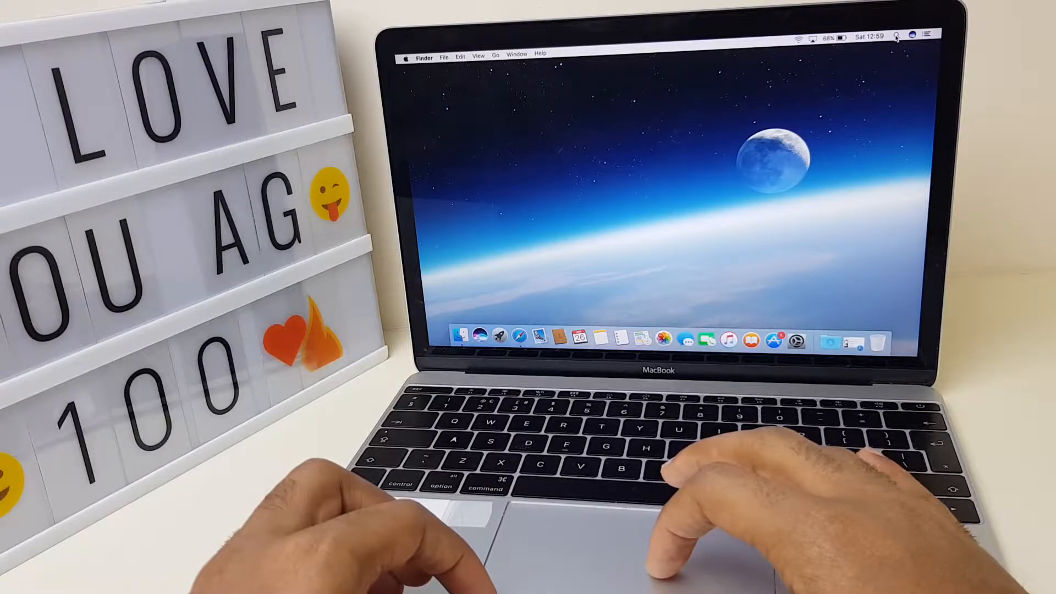
Step: Search 'terminal' in Spotlight and launch Terminal from the results
{"action": "key", "text": "super+space"}
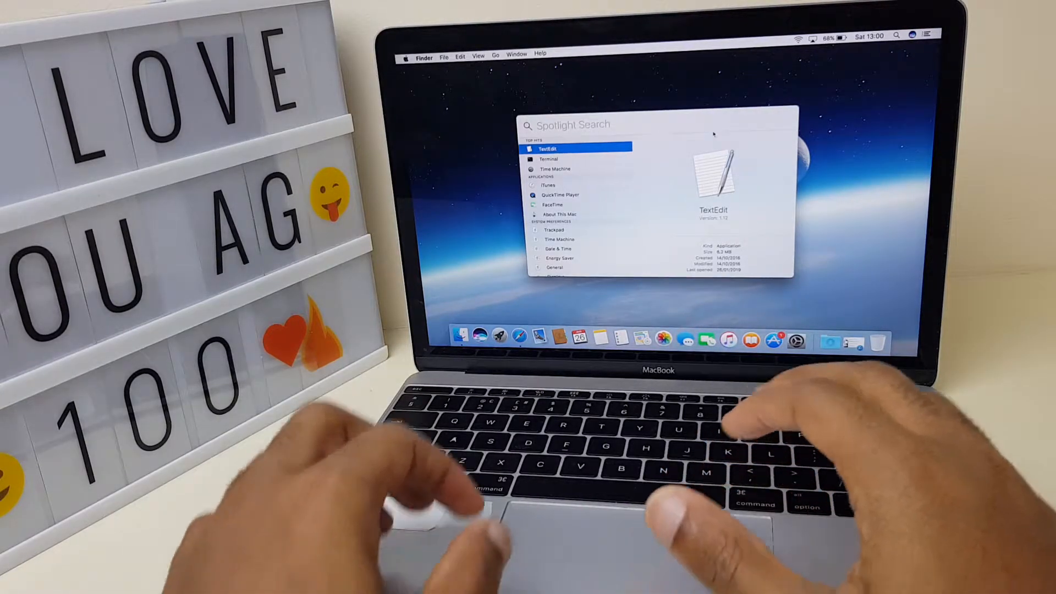
{"action": "type", "text": "t"}
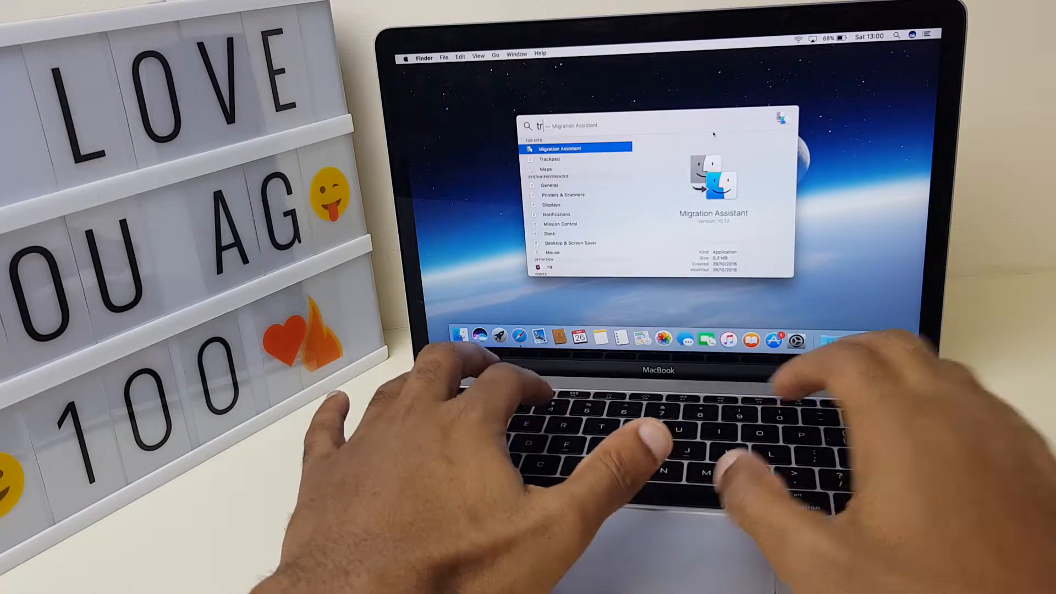
{"action": "type", "text": "er"}
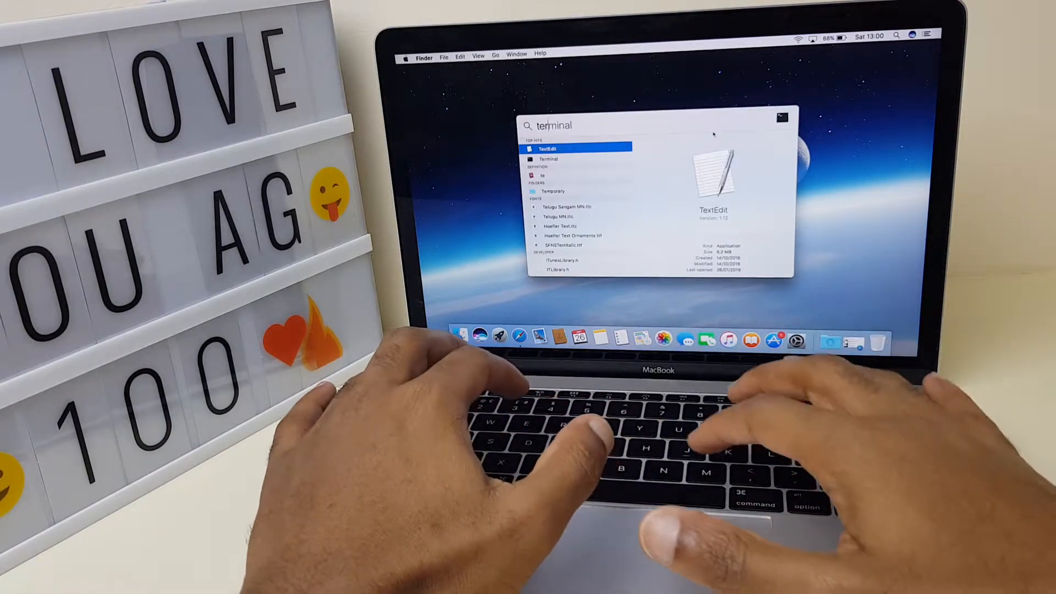
{"action": "type", "text": "minal"}
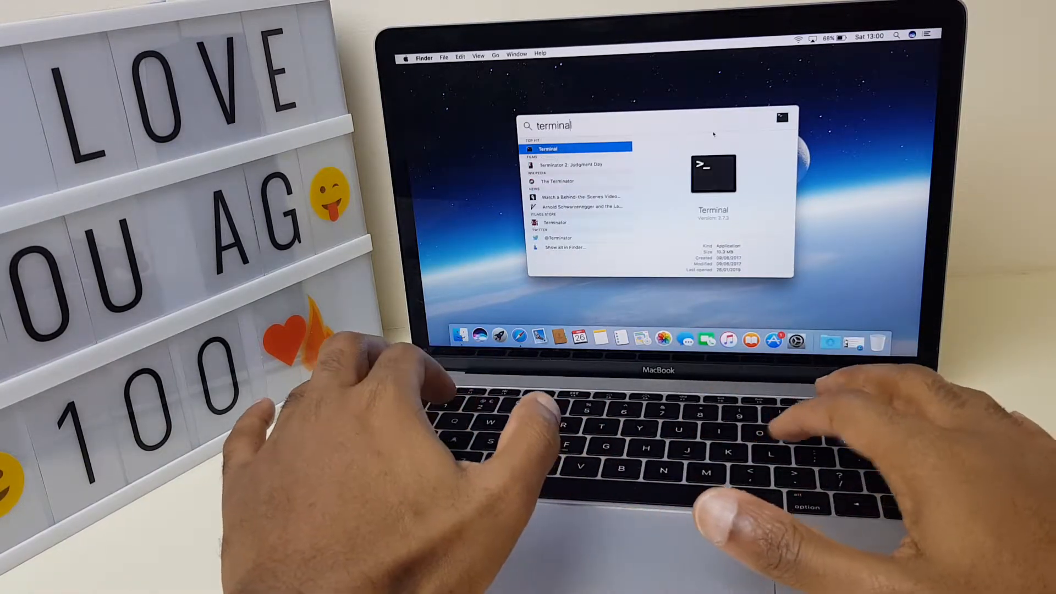
{"action": "key", "text": "Return"}
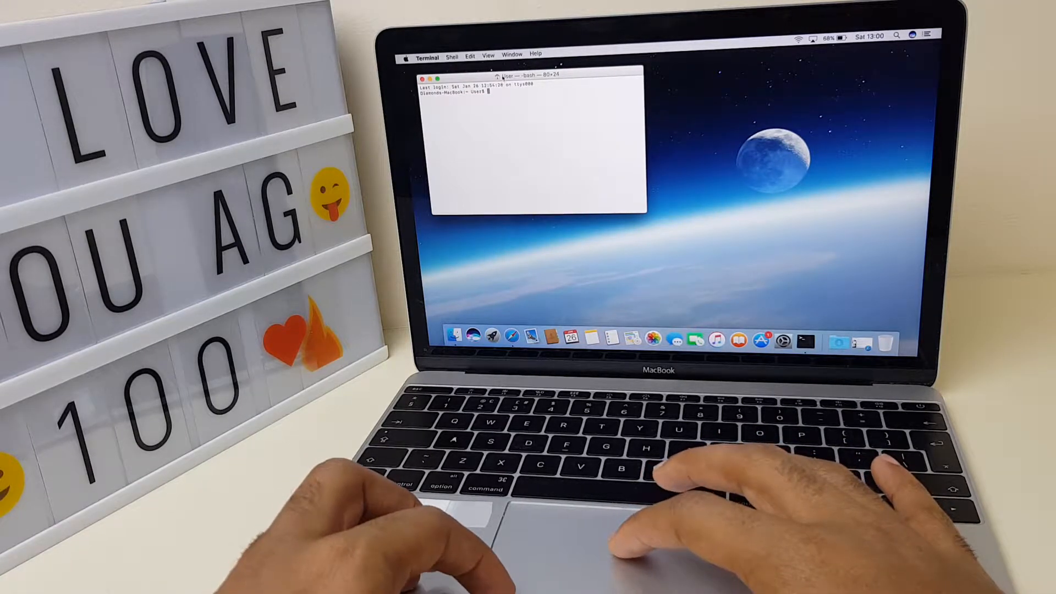
Step: Move the Terminal window toward the centre, close it, and return focus to Finder
{"action": "left_click_drag", "start_coordinate": [501, 81], "coordinate": [652, 134]}
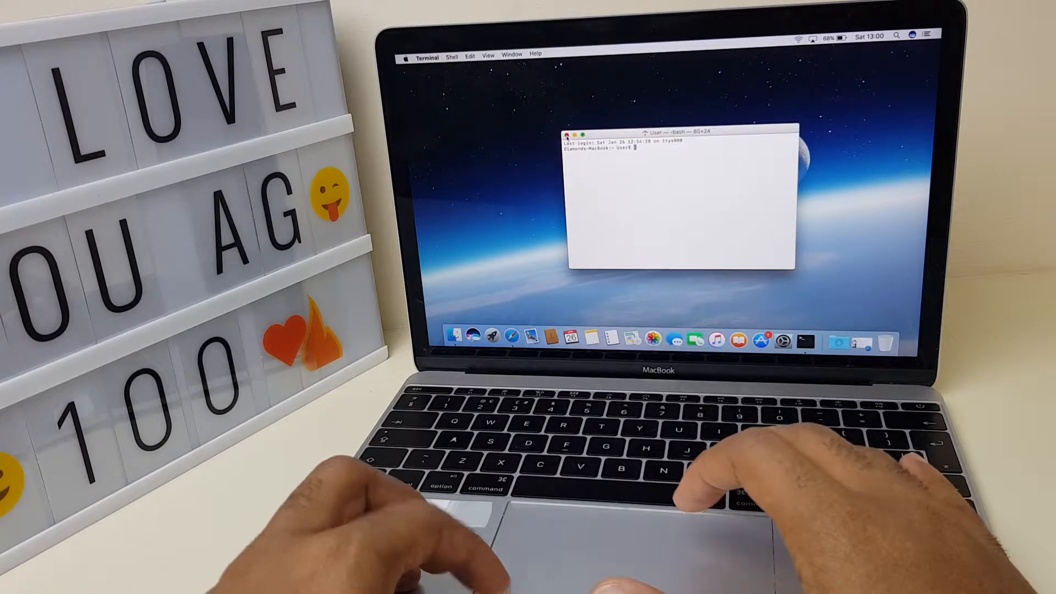
{"action": "left_click", "coordinate": [566, 135]}
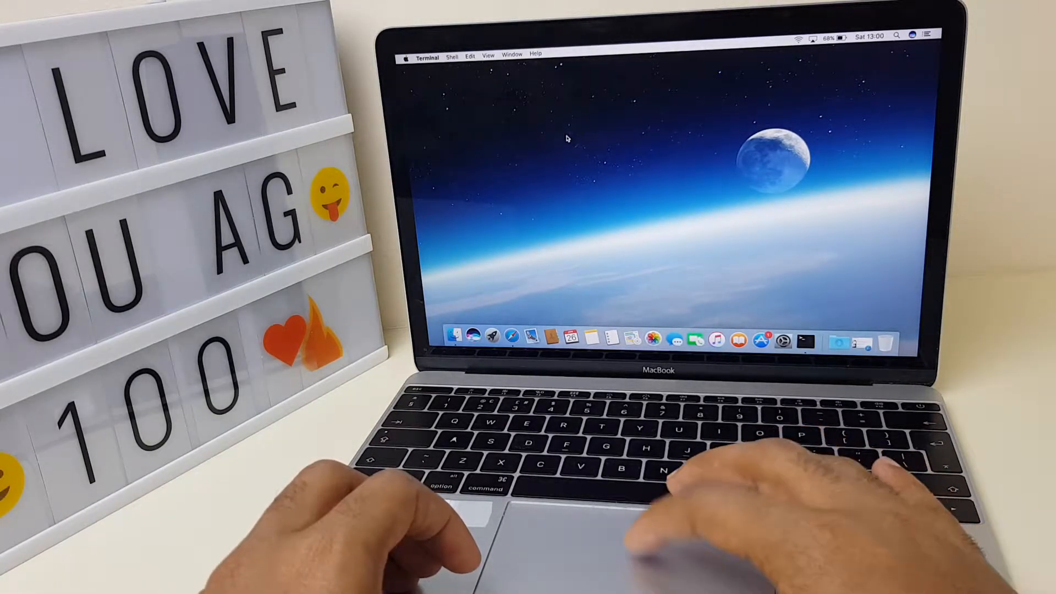
{"action": "left_click", "coordinate": [568, 139]}
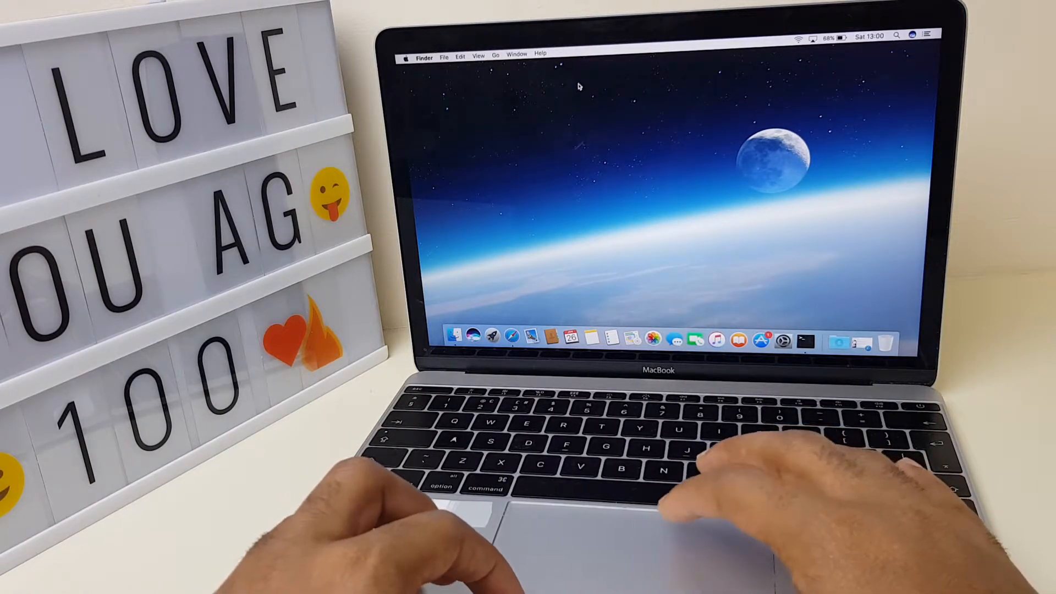
Step: Use Finder's Go menu to open the Utilities folder
{"action": "left_click", "coordinate": [495, 55]}
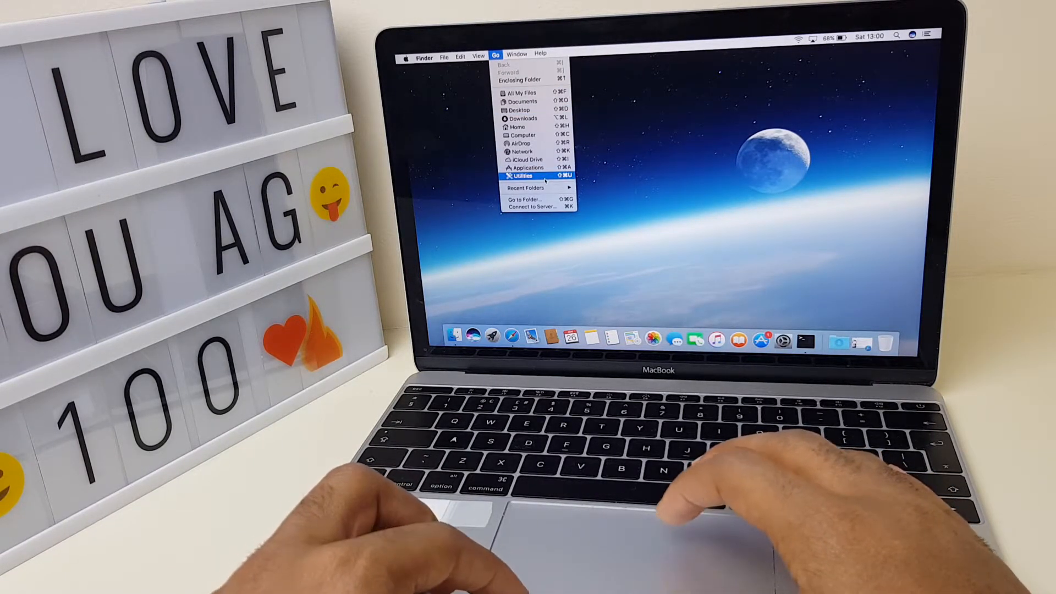
{"action": "left_click", "coordinate": [544, 177]}
{"action": "scroll", "coordinate": [710, 198], "scroll_direction": "down", "scroll_amount": 1}
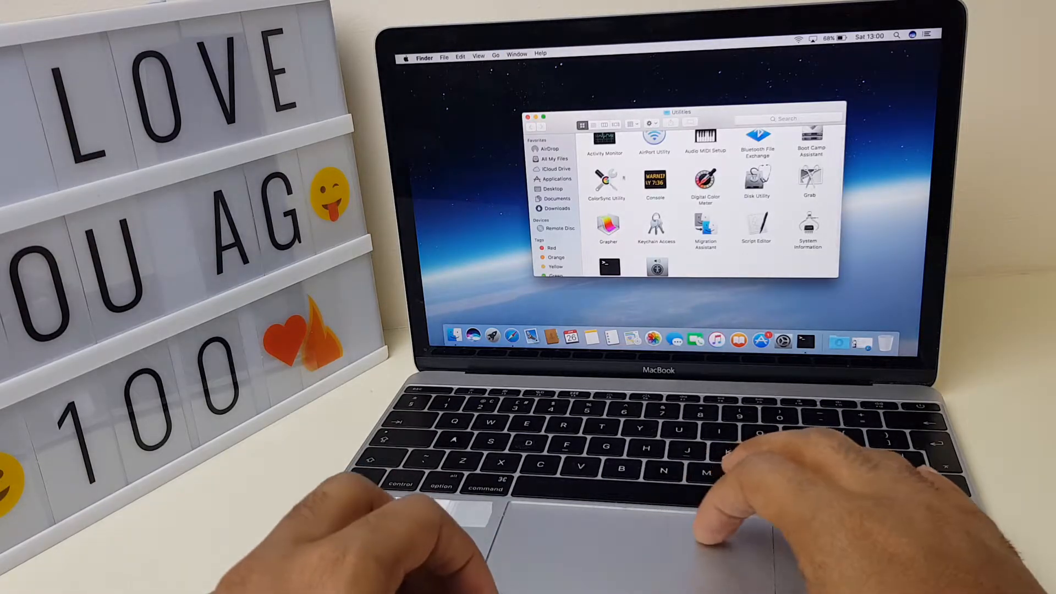
{"action": "scroll", "coordinate": [710, 198], "scroll_direction": "down", "scroll_amount": 2}
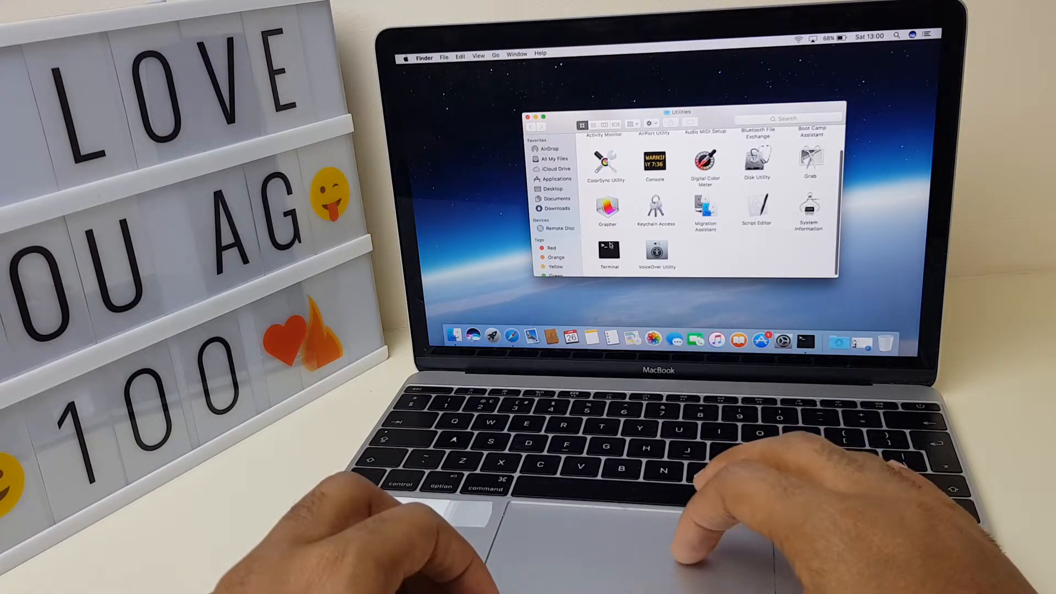
Step: Launch Terminal from the Utilities folder listing
{"action": "double_click", "coordinate": [606, 248]}
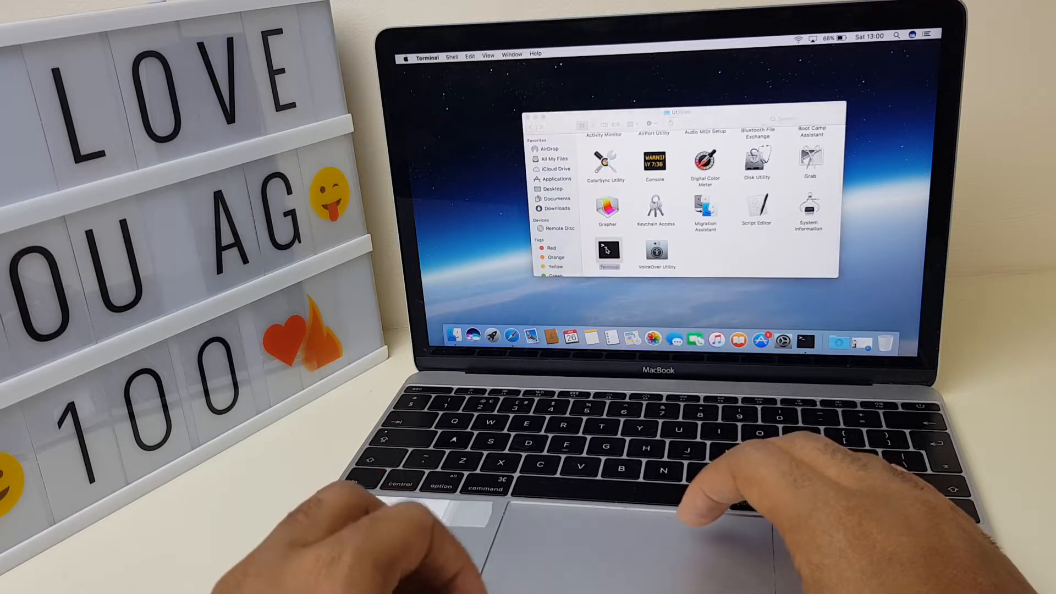